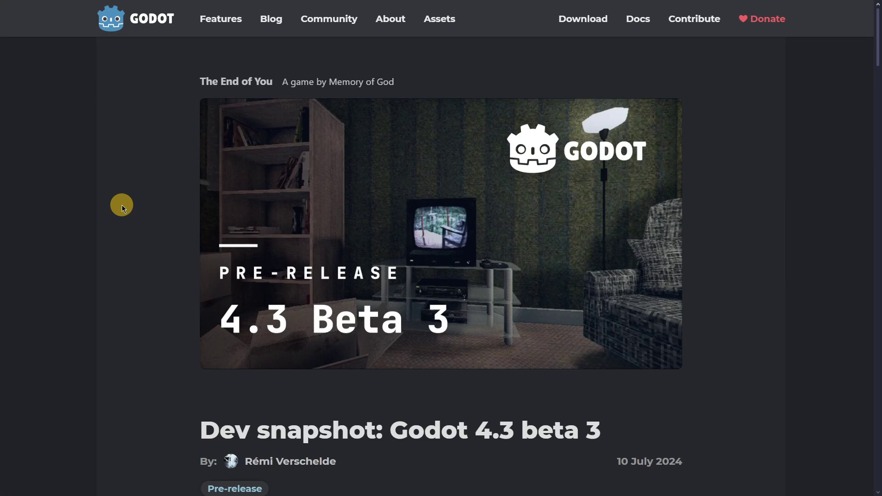
Scroll the Godot 4.3 beta 3 dev snapshot post down to its opening paragraphs.
{"action": "scroll", "coordinate": [122, 205], "scroll_direction": "down", "scroll_amount": 5}
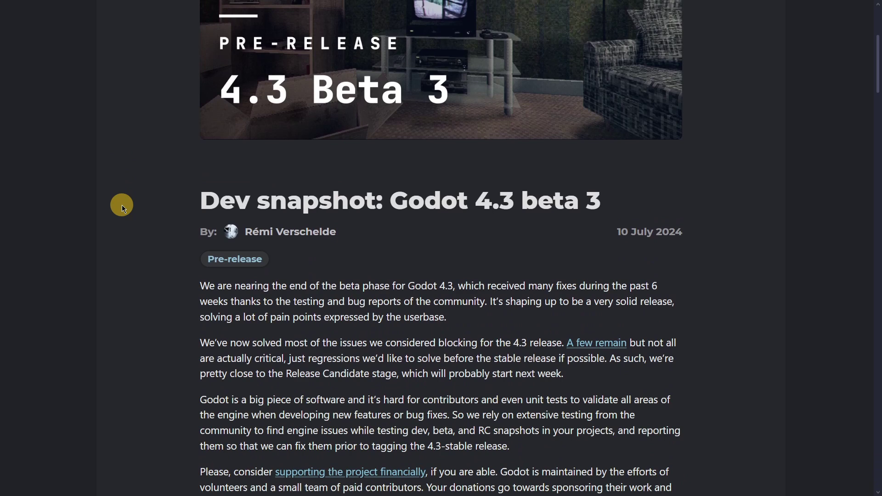
{"action": "scroll", "coordinate": [122, 205], "scroll_direction": "down", "scroll_amount": 3}
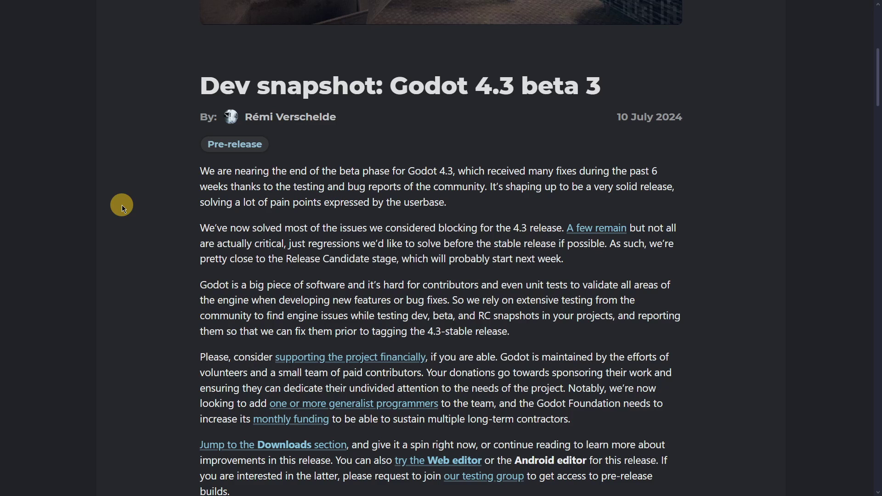
Highlight the article's Release Candidate sentence, then clear the highlight.
{"action": "left_click_drag", "start_coordinate": [649, 244], "coordinate": [647, 263]}
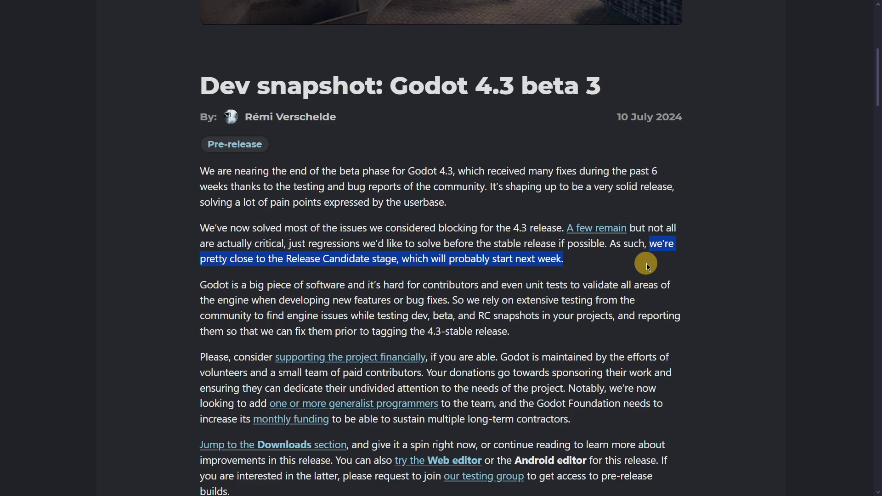
{"action": "left_click", "coordinate": [647, 264]}
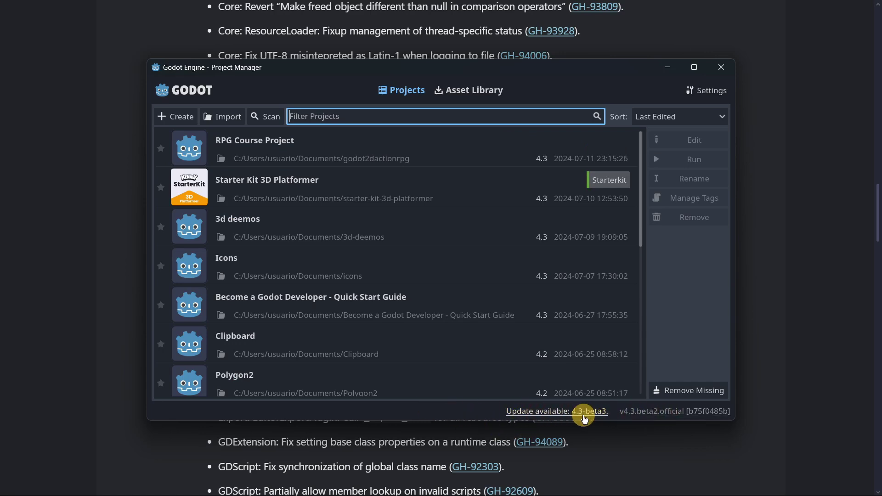
Follow the Project Manager's 'Update available: 4.3-beta3' notice to the beta3 download page.
{"action": "left_click", "coordinate": [583, 413]}
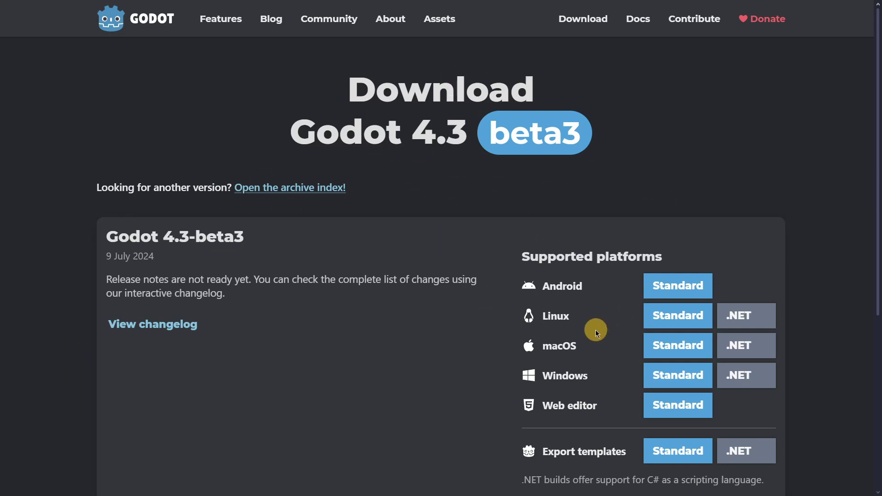
Download the Windows Standard 4.3 beta3 build and launch Godot from the zip archive.
{"action": "left_click", "coordinate": [686, 377]}
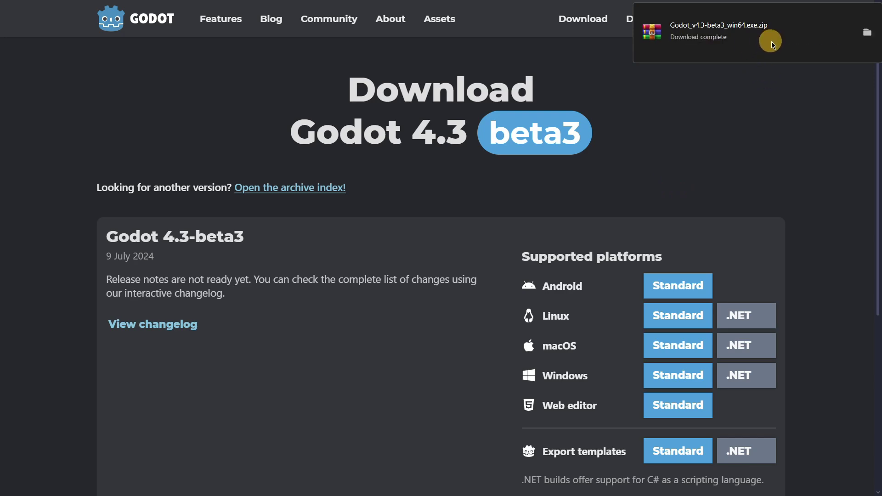
{"action": "left_click", "coordinate": [755, 43]}
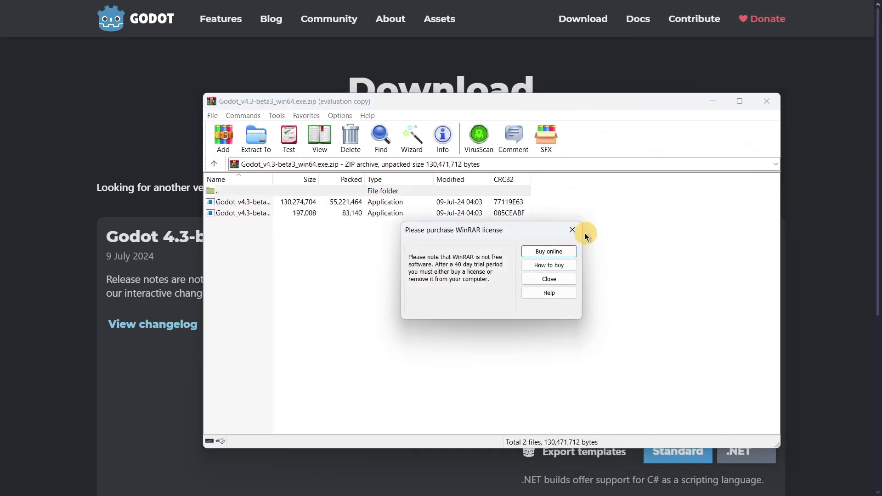
{"action": "left_click", "coordinate": [376, 218]}
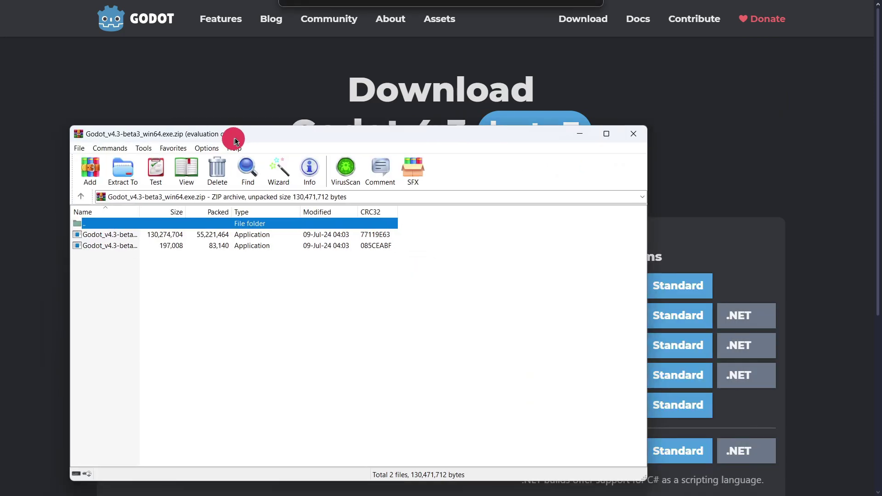
{"action": "left_click_drag", "start_coordinate": [232, 137], "coordinate": [282, 112]}
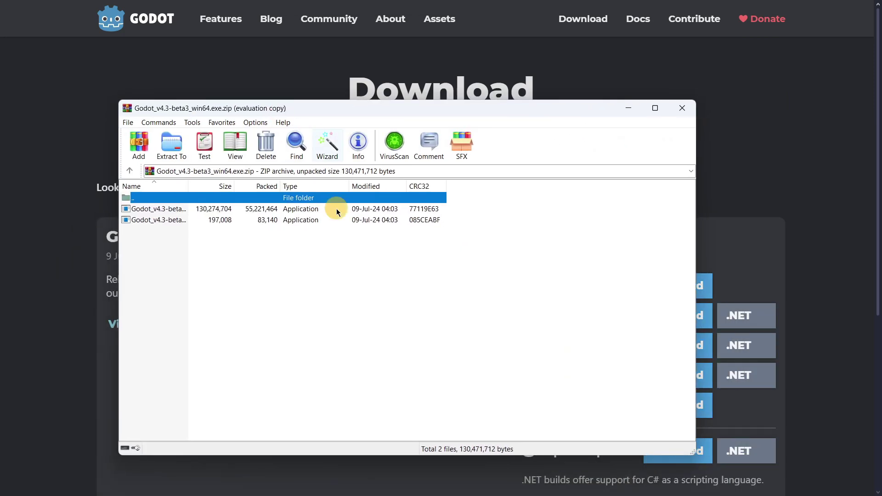
{"action": "double_click", "coordinate": [335, 208]}
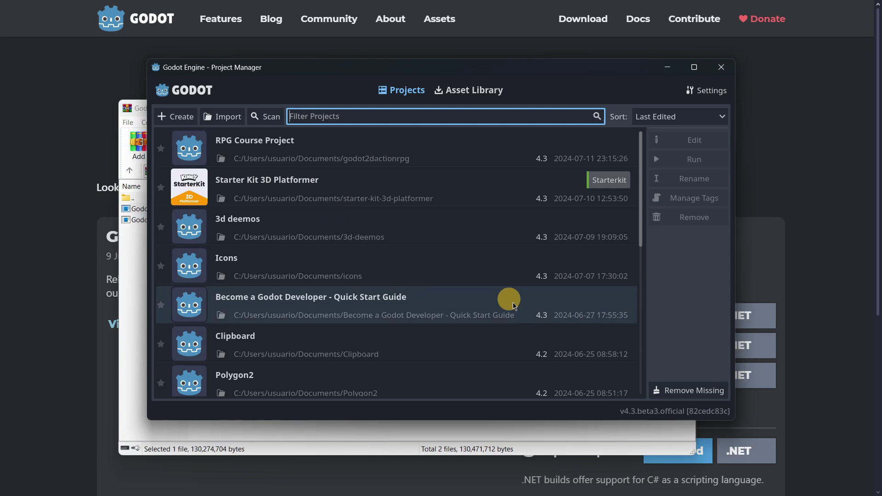
{"action": "left_click", "coordinate": [695, 88]}
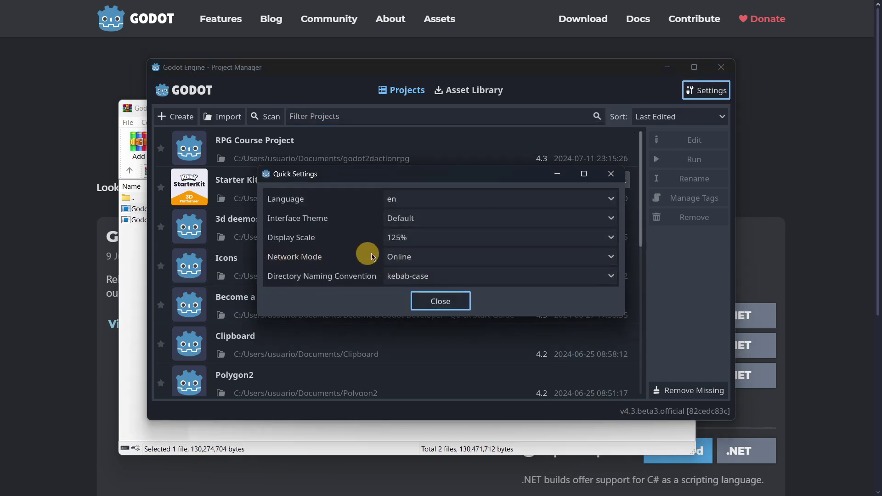
{"action": "left_click", "coordinate": [438, 301]}
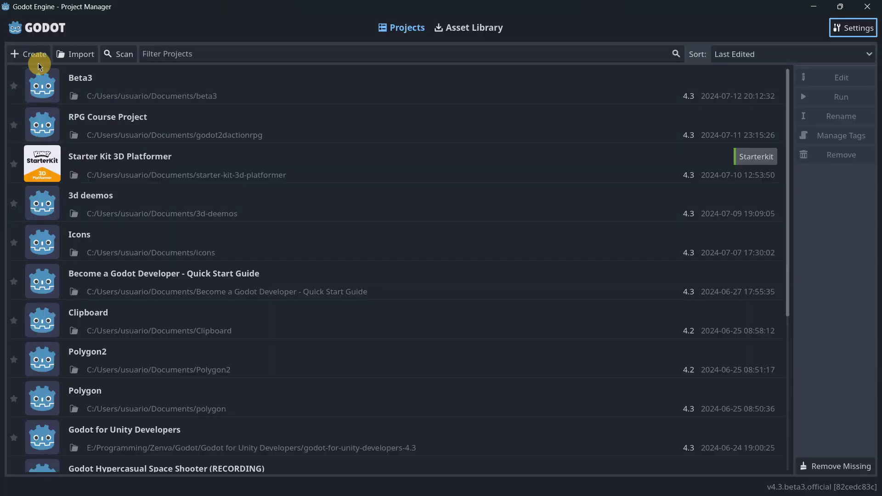
{"action": "left_click", "coordinate": [31, 53]}
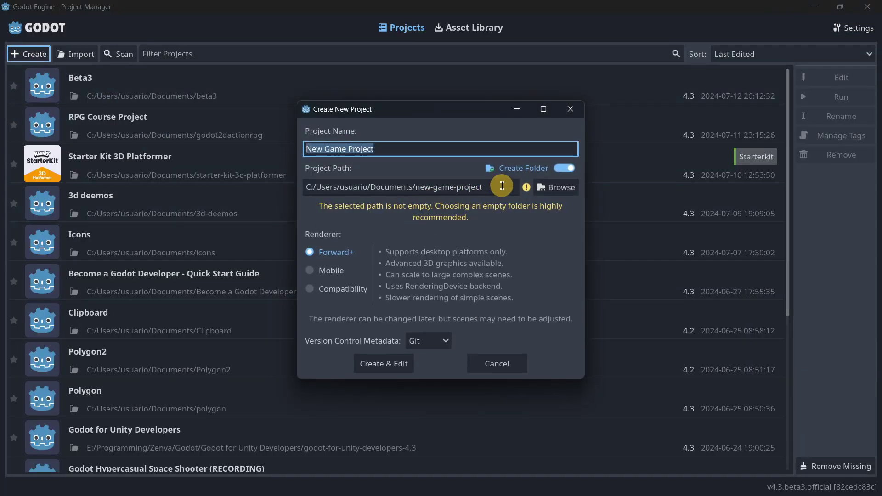
{"action": "left_click_drag", "start_coordinate": [503, 186], "coordinate": [415, 184]}
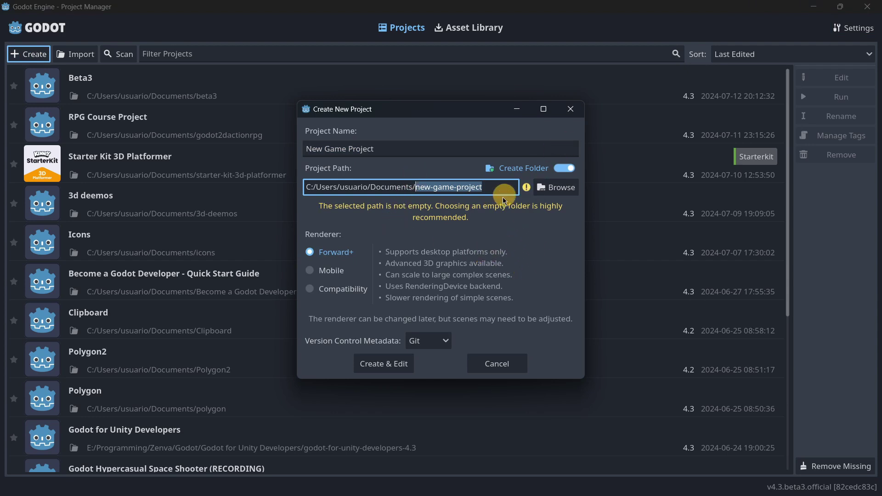
{"action": "left_click_drag", "start_coordinate": [495, 193], "coordinate": [417, 199]}
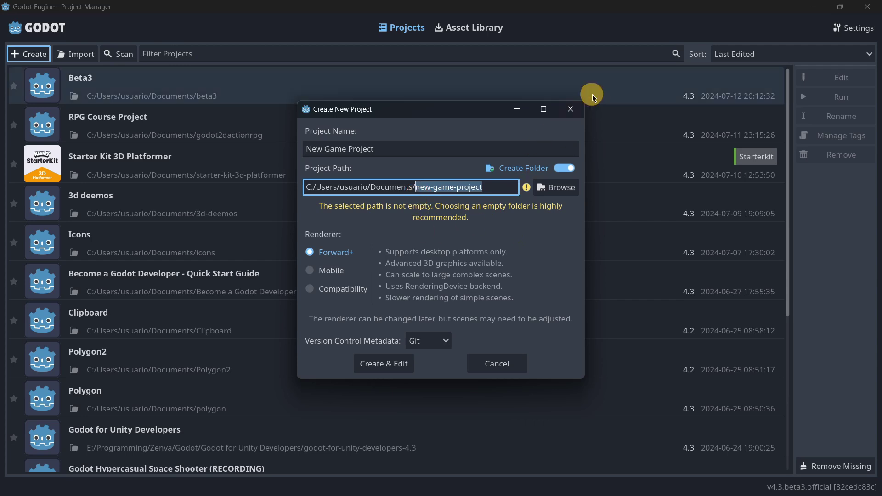
{"action": "left_click", "coordinate": [570, 109]}
Set the directory naming convention to snake_case in Quick Settings.
{"action": "left_click", "coordinate": [862, 41]}
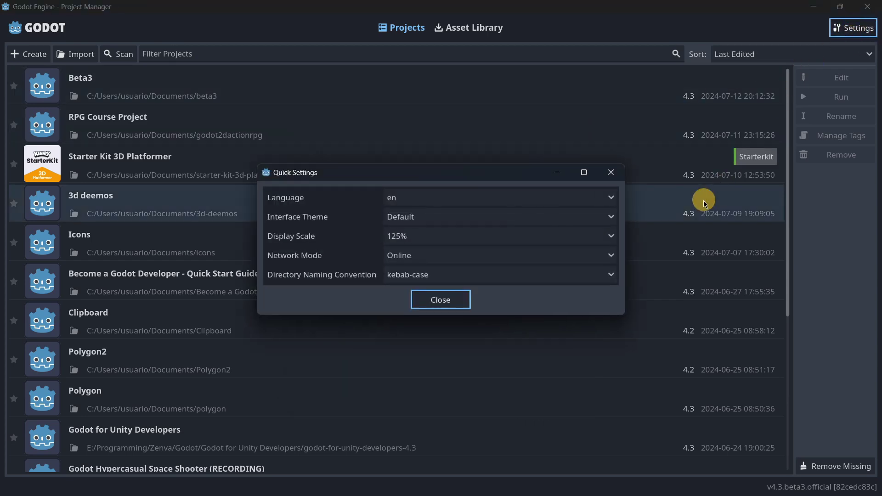
{"action": "left_click", "coordinate": [406, 275]}
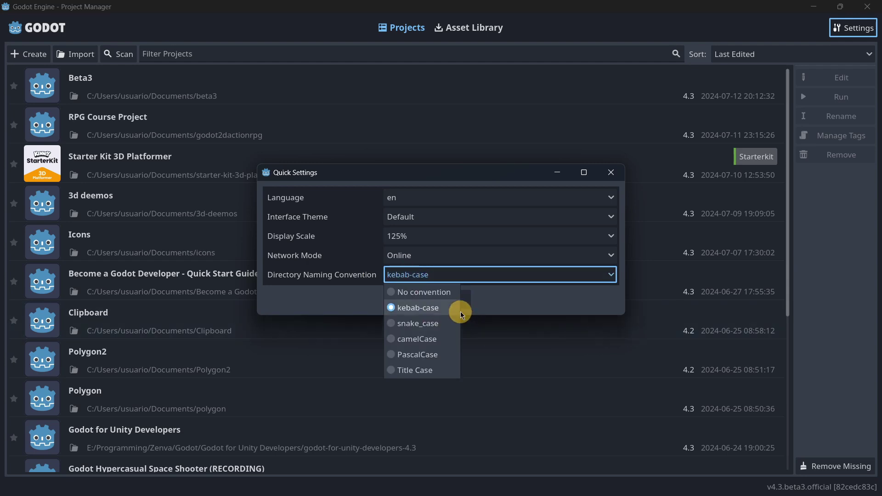
{"action": "left_click", "coordinate": [421, 323]}
{"action": "left_click", "coordinate": [436, 299]}
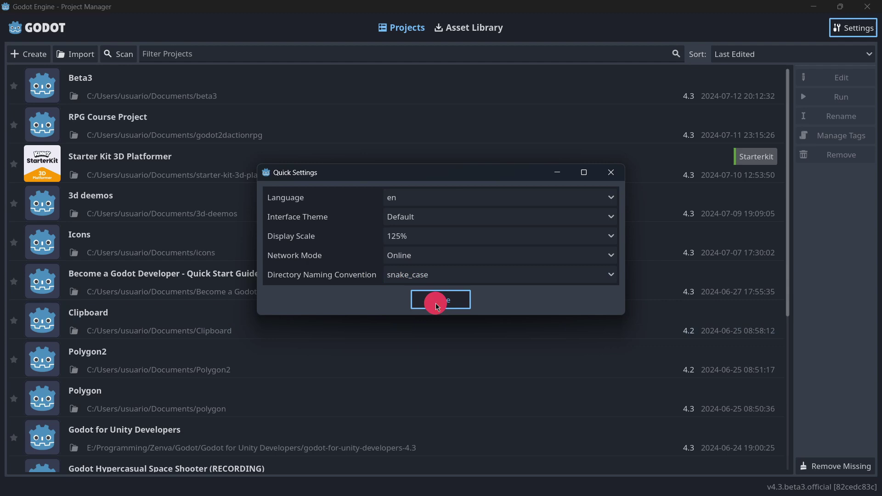
Preview a new project's default folder, new_game_project, then dismiss the dialog.
{"action": "left_click", "coordinate": [27, 54]}
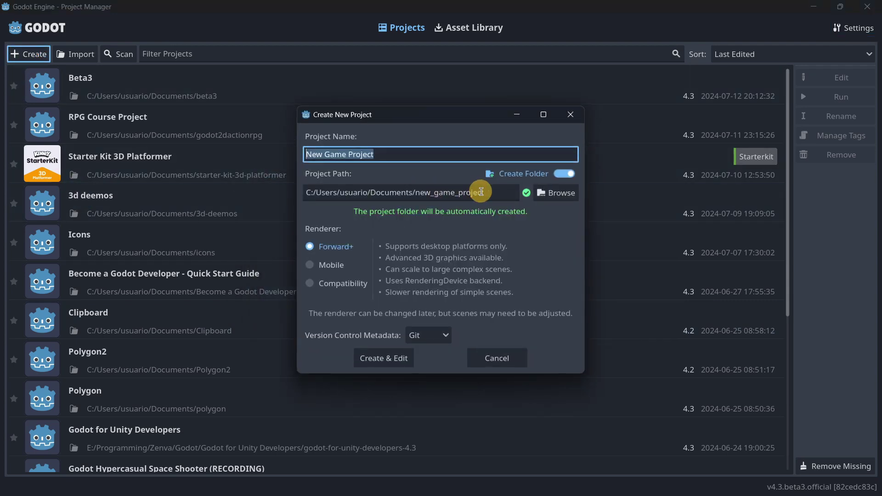
{"action": "left_click_drag", "start_coordinate": [501, 192], "coordinate": [427, 192]}
{"action": "left_click", "coordinate": [434, 192]}
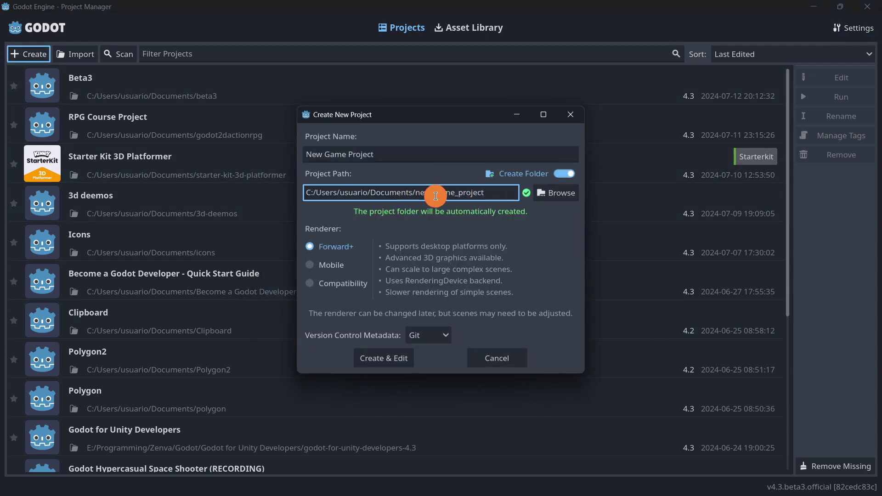
{"action": "left_click", "coordinate": [570, 115]}
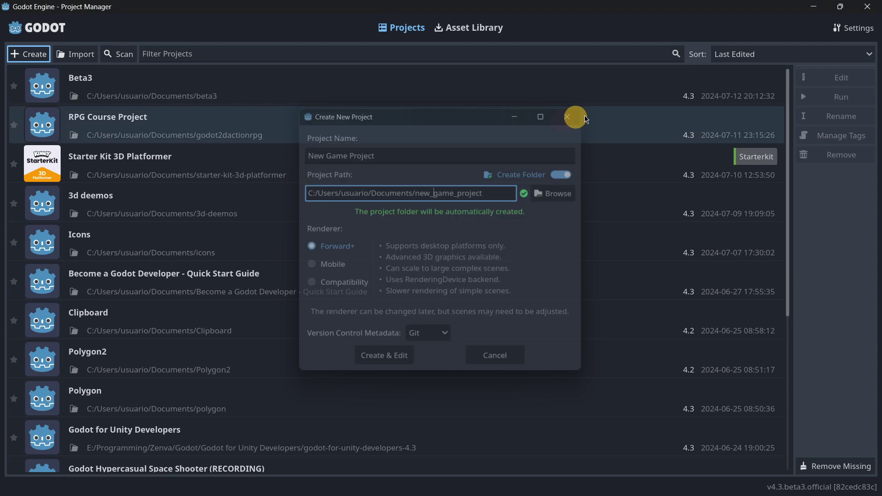
{"action": "left_click", "coordinate": [770, 55]}
{"action": "left_click", "coordinate": [847, 29]}
Switch the directory naming convention to camelCase and close Quick Settings.
{"action": "left_click", "coordinate": [853, 28]}
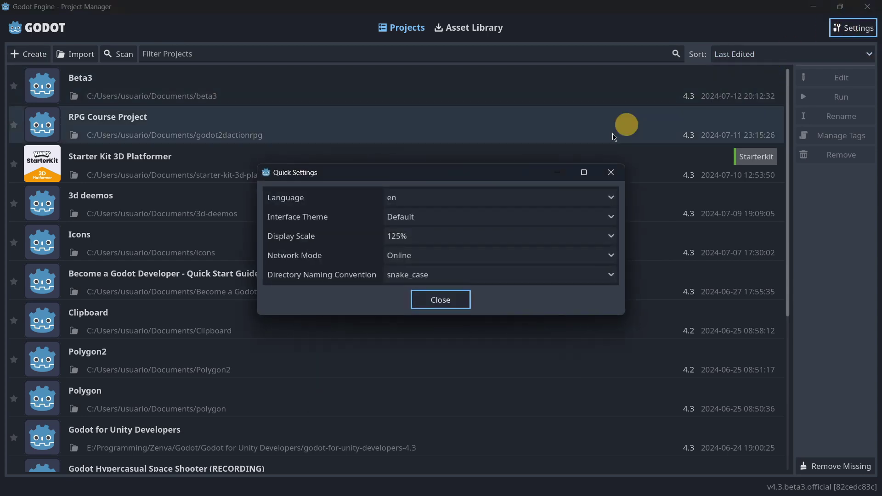
{"action": "left_click", "coordinate": [440, 276]}
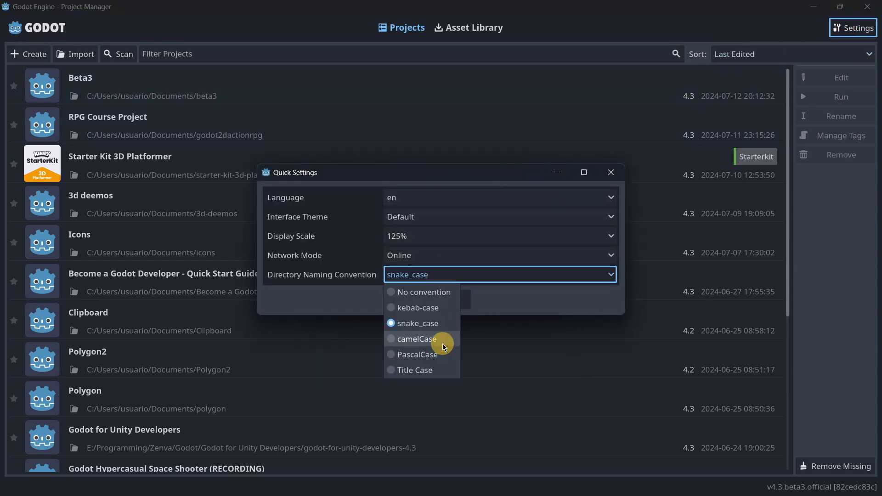
{"action": "left_click", "coordinate": [428, 339]}
{"action": "left_click", "coordinate": [428, 299]}
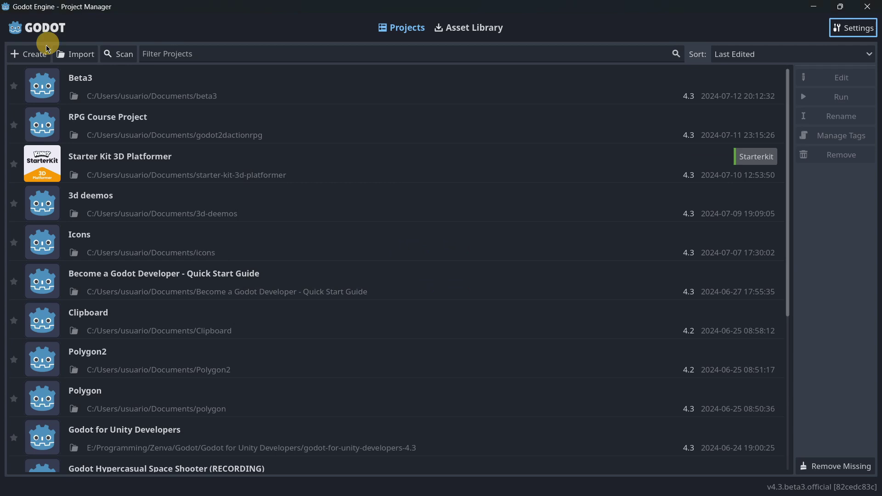
Compare new-project folders: newGameProject under camelCase, then NewGameProject after switching to PascalCase.
{"action": "left_click", "coordinate": [29, 54]}
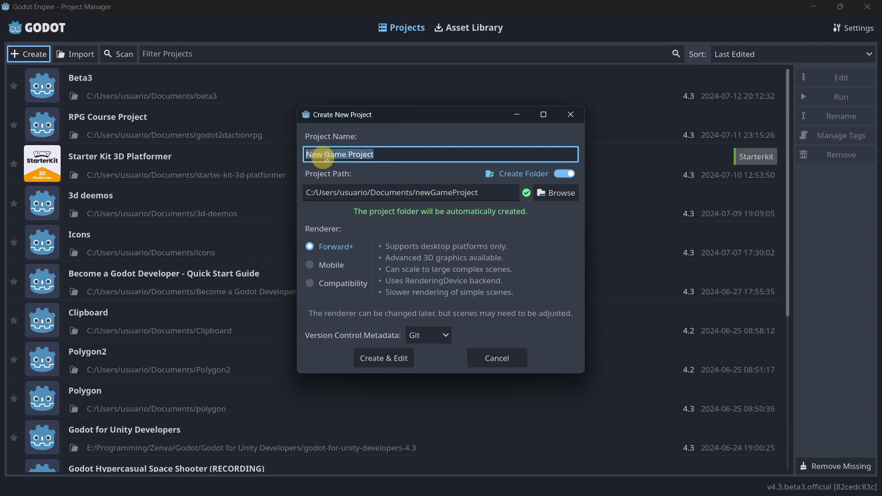
{"action": "left_click", "coordinate": [572, 114]}
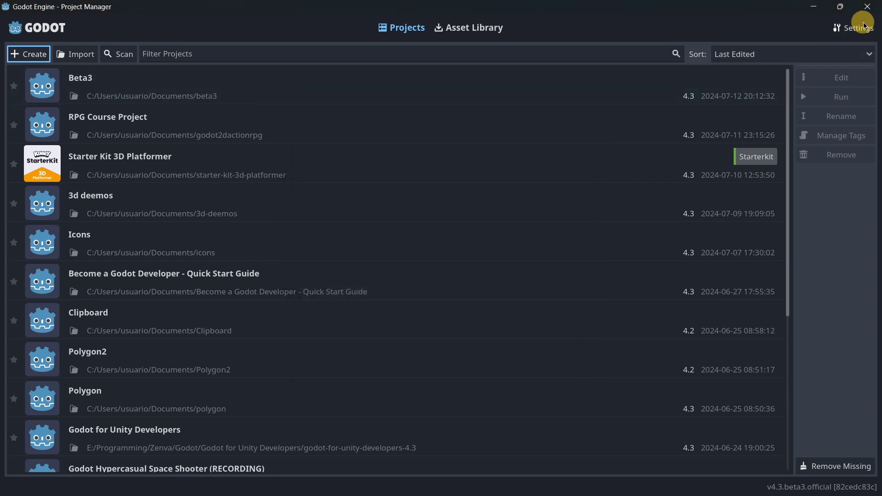
{"action": "left_click", "coordinate": [863, 26]}
{"action": "left_click", "coordinate": [488, 275]}
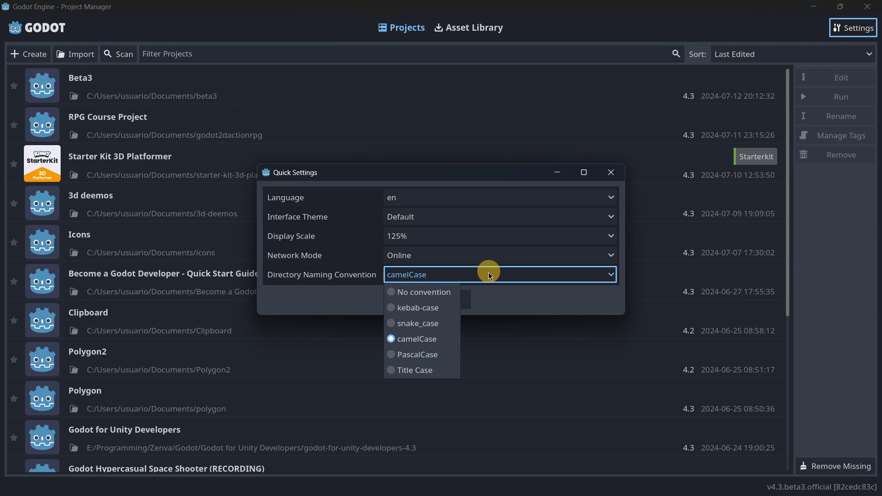
{"action": "left_click", "coordinate": [448, 356]}
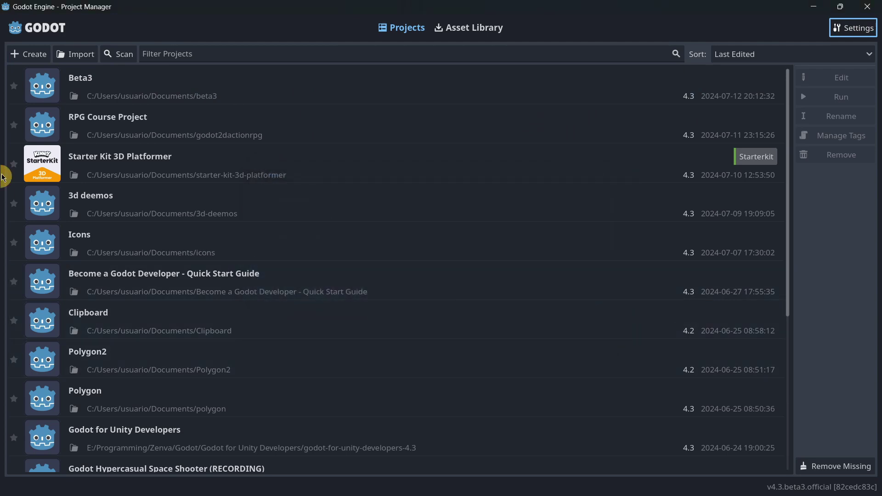
{"action": "left_click", "coordinate": [28, 54]}
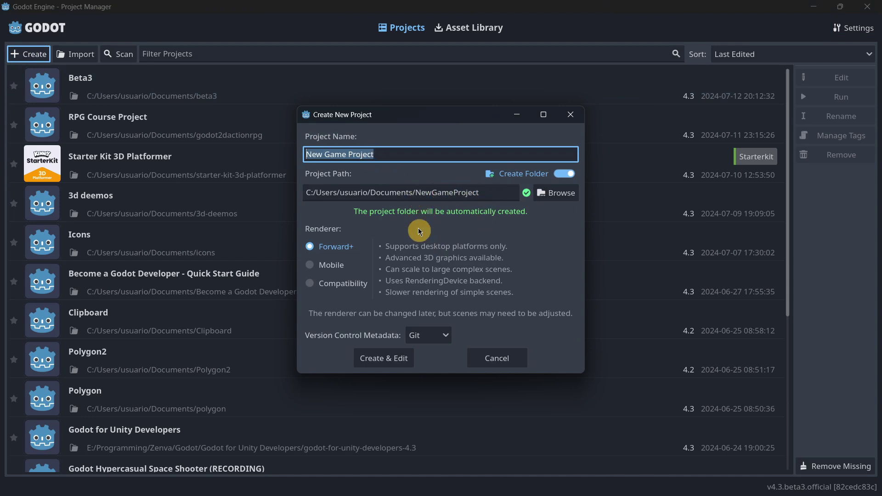
{"action": "left_click", "coordinate": [571, 115]}
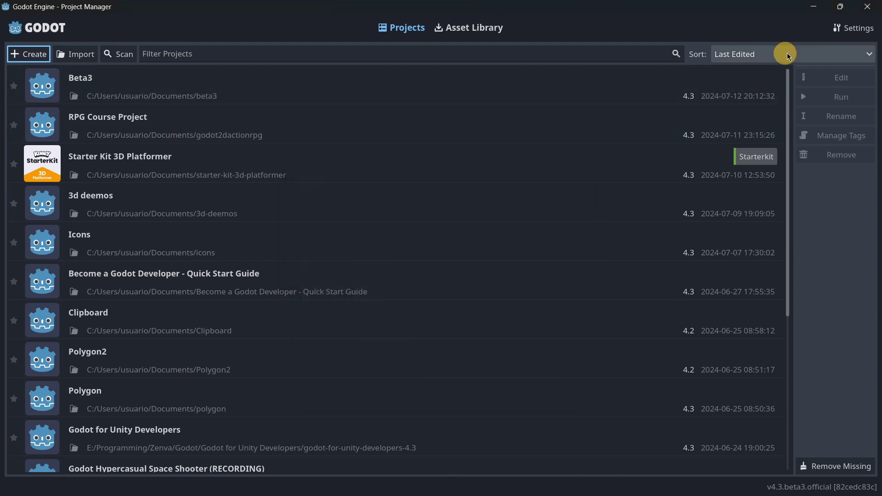
Set the directory naming convention to Title Case.
{"action": "left_click", "coordinate": [852, 28]}
{"action": "left_click", "coordinate": [419, 274]}
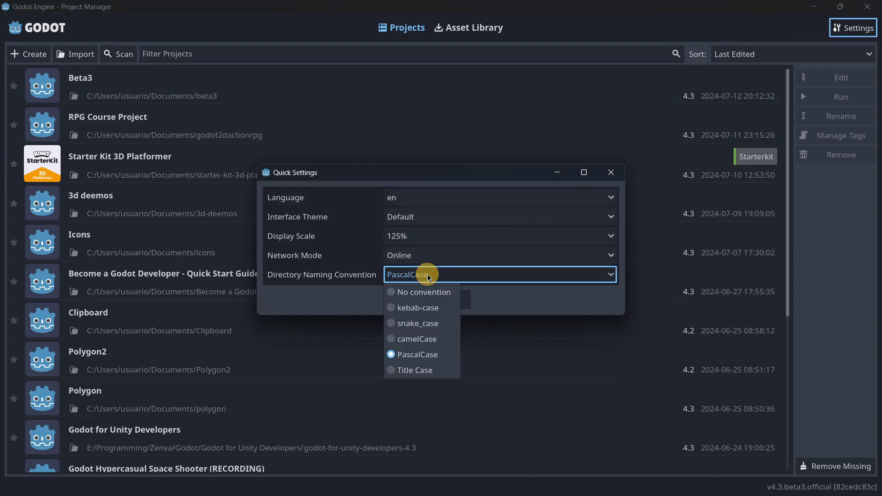
{"action": "left_click", "coordinate": [432, 365]}
{"action": "left_click", "coordinate": [439, 300]}
Append 'game' to a new project's name, yielding folder 'New Game Project Game'.
{"action": "left_click", "coordinate": [27, 54]}
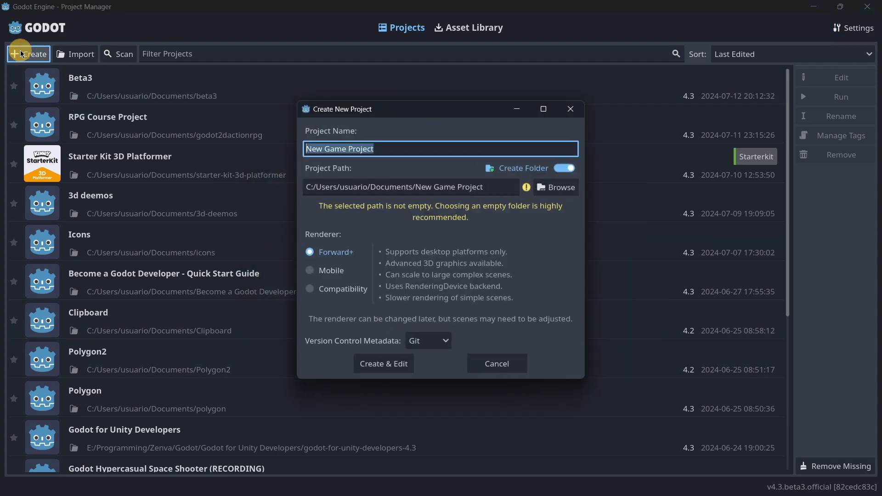
{"action": "left_click", "coordinate": [388, 148]}
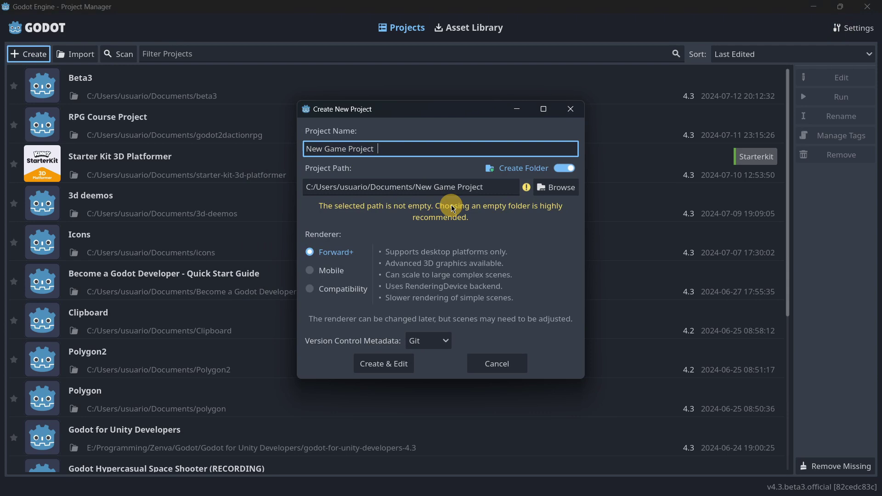
{"action": "type", "text": "game"}
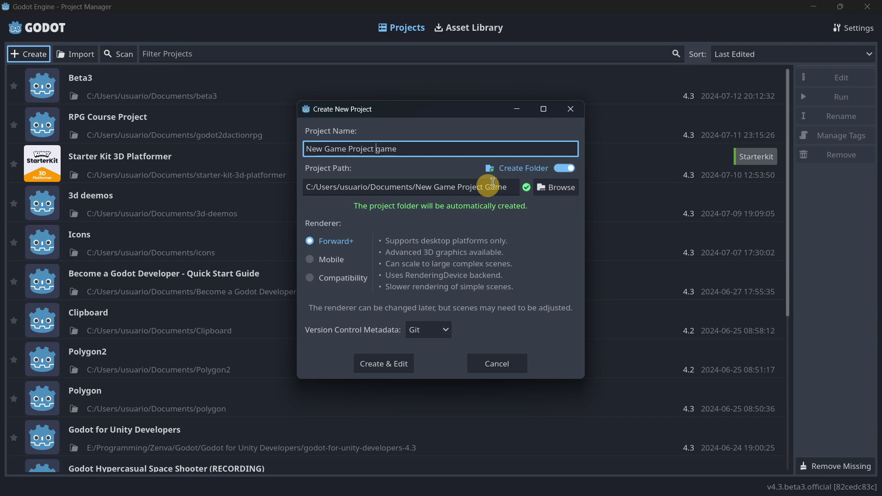
Close the new project dialog and switch the naming convention back to PascalCase.
{"action": "left_click", "coordinate": [570, 109]}
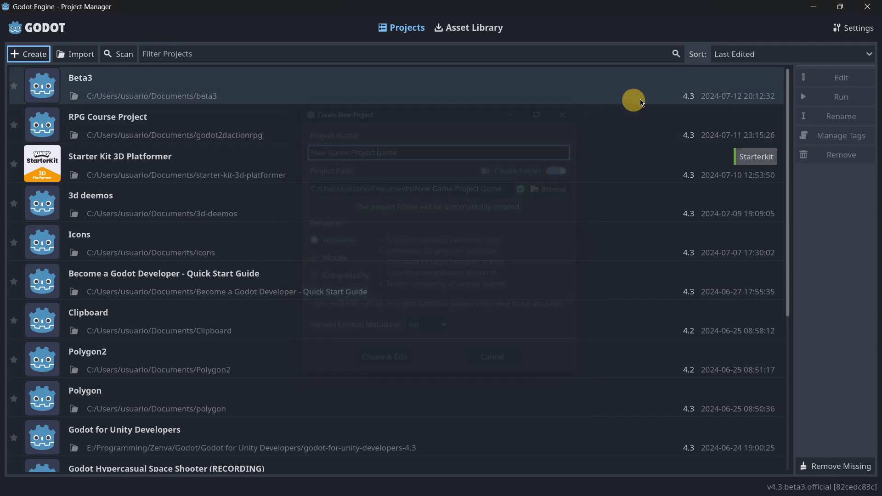
{"action": "left_click", "coordinate": [849, 28]}
{"action": "left_click", "coordinate": [443, 275]}
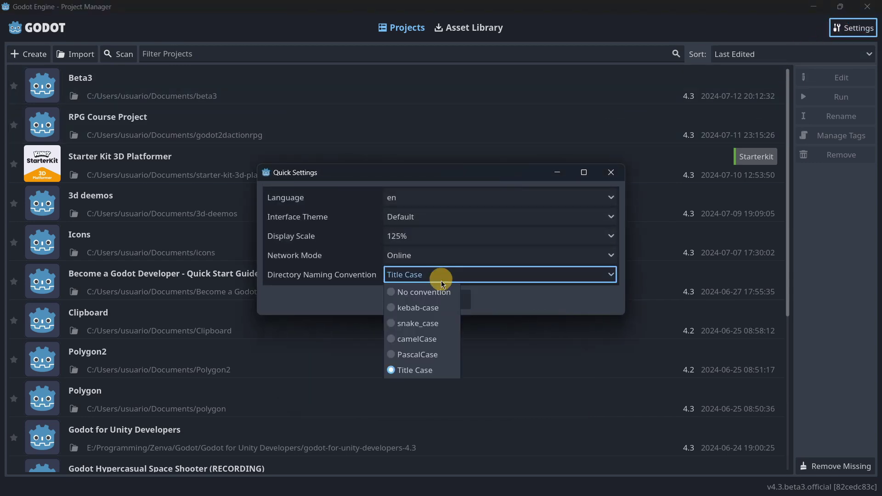
{"action": "left_click", "coordinate": [430, 353]}
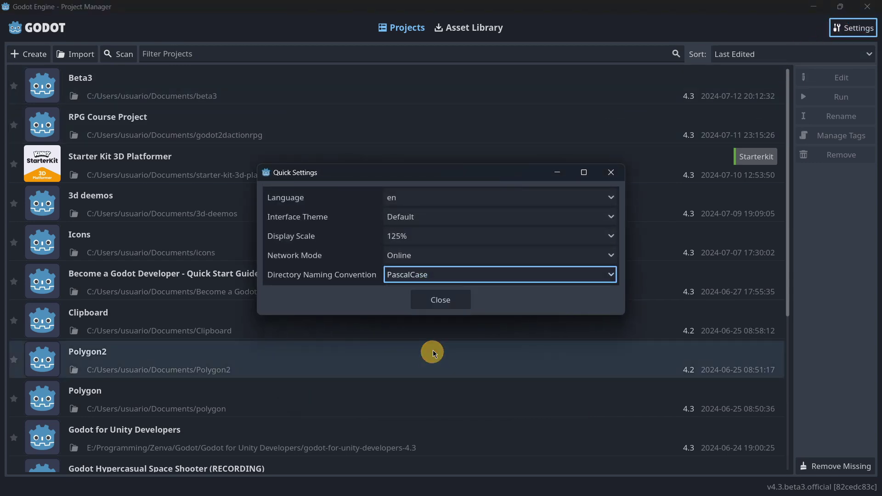
{"action": "left_click", "coordinate": [432, 308]}
Name a new project 'This Is My Game' and confirm its folder becomes ThisIsMyGame.
{"action": "left_click", "coordinate": [32, 54]}
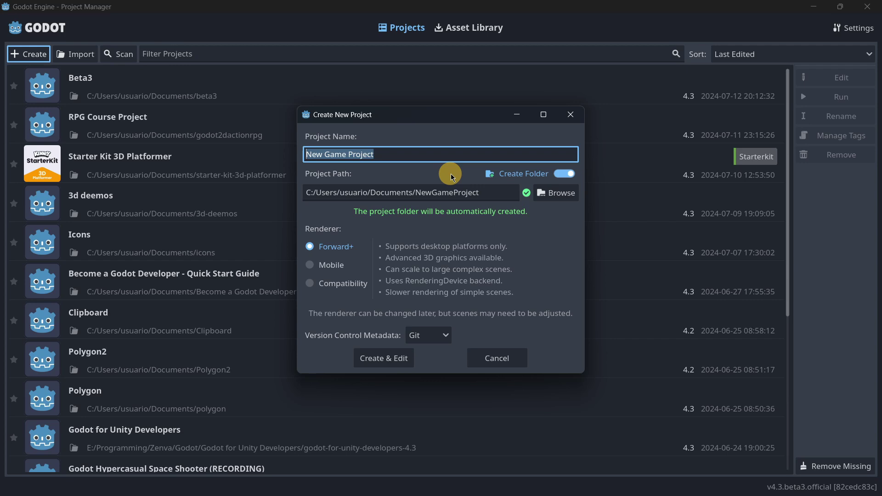
{"action": "type", "text": "This Is My Game"}
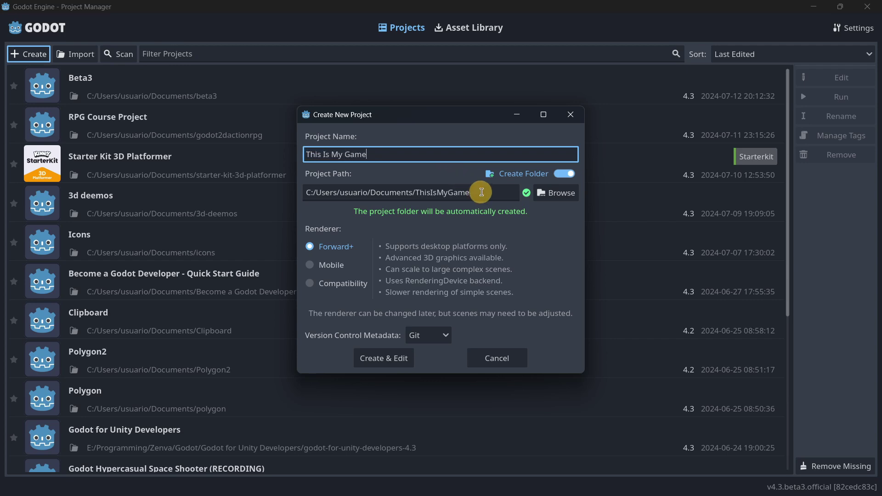
{"action": "triple_click", "coordinate": [488, 193]}
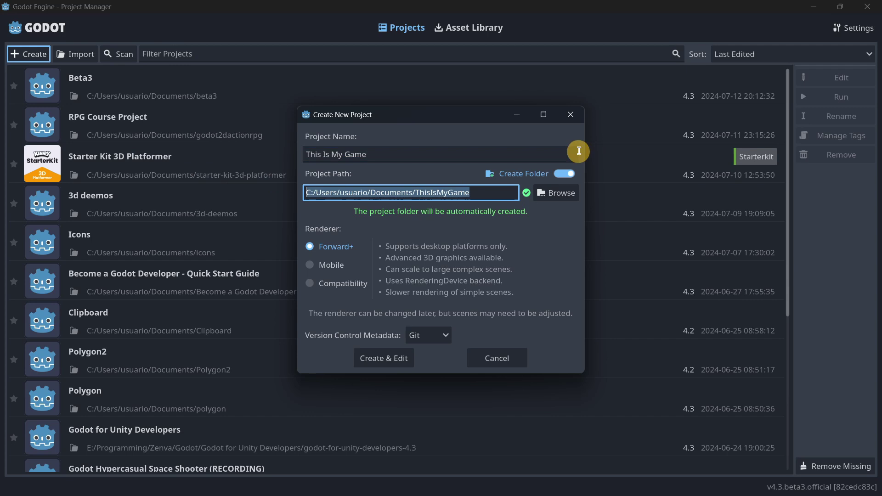
{"action": "left_click", "coordinate": [571, 114]}
{"action": "left_click", "coordinate": [851, 28]}
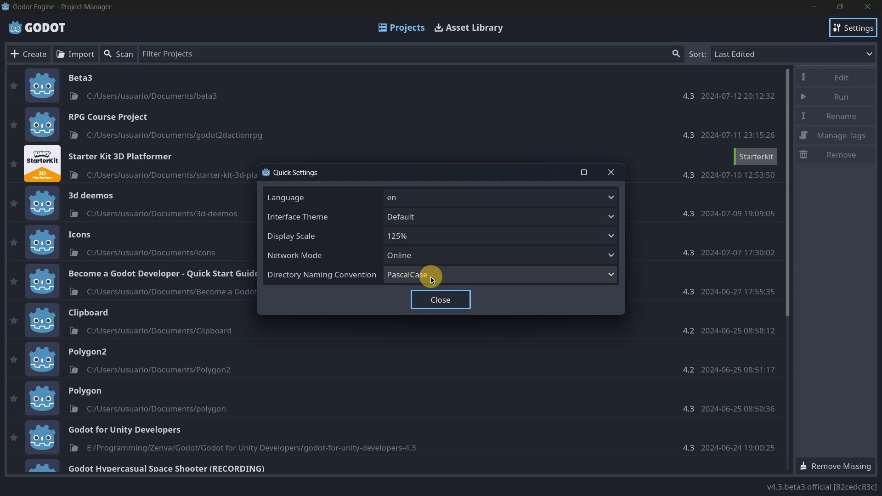
Choose No convention, then edit a new project's name to see the folder match exactly.
{"action": "left_click", "coordinate": [433, 280]}
{"action": "left_click", "coordinate": [419, 287]}
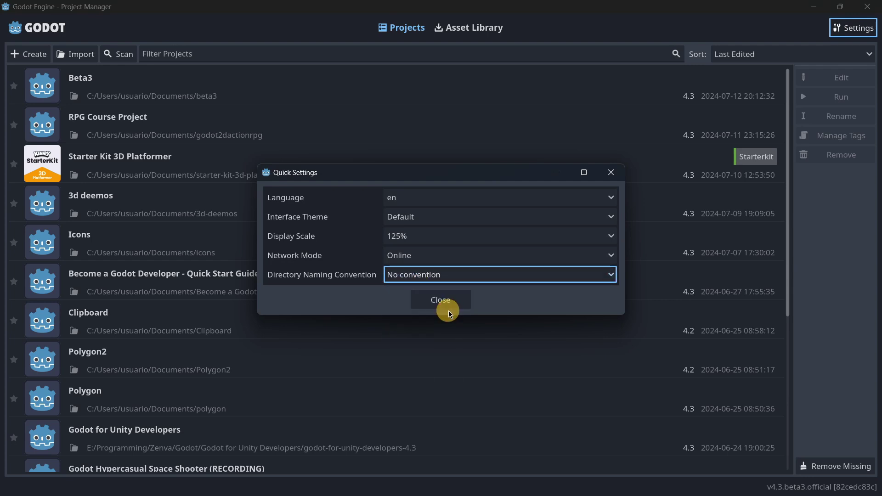
{"action": "left_click", "coordinate": [441, 303]}
{"action": "left_click", "coordinate": [27, 54]}
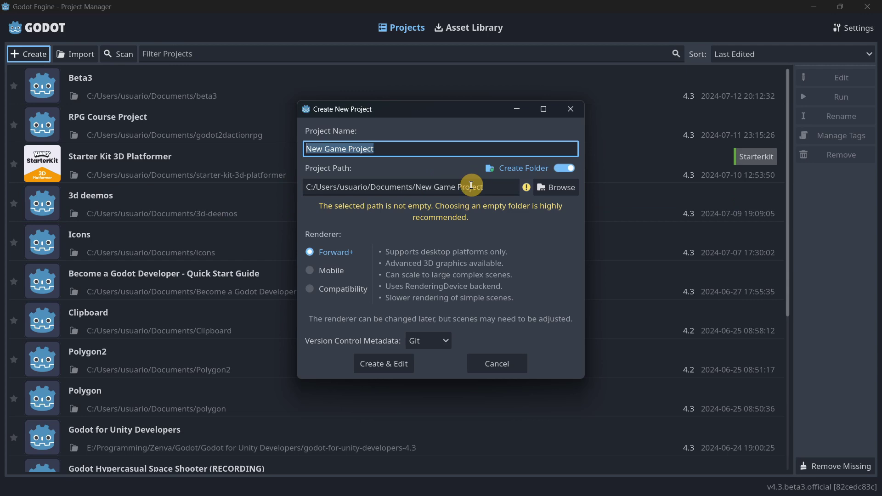
{"action": "left_click", "coordinate": [470, 186]}
{"action": "left_click", "coordinate": [337, 149]}
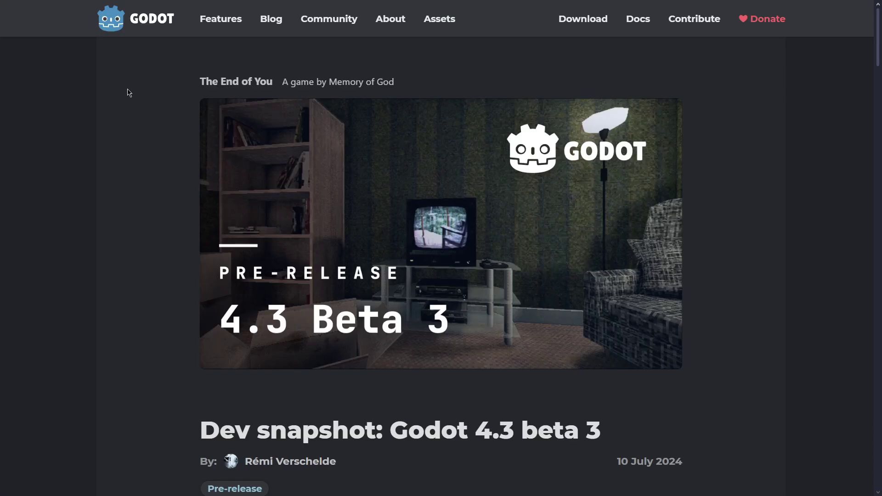
Autoscroll the Godot 4.3 beta 3 post down to its Support section and footer.
{"action": "middle_click", "coordinate": [130, 94]}
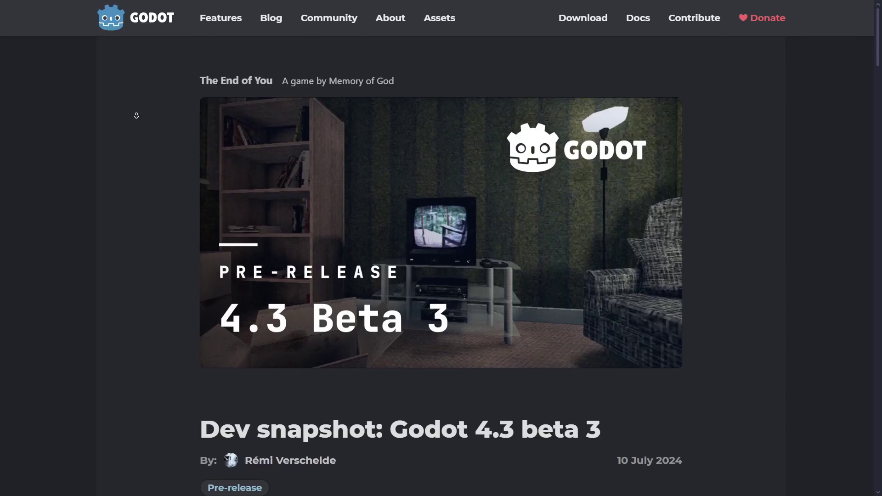